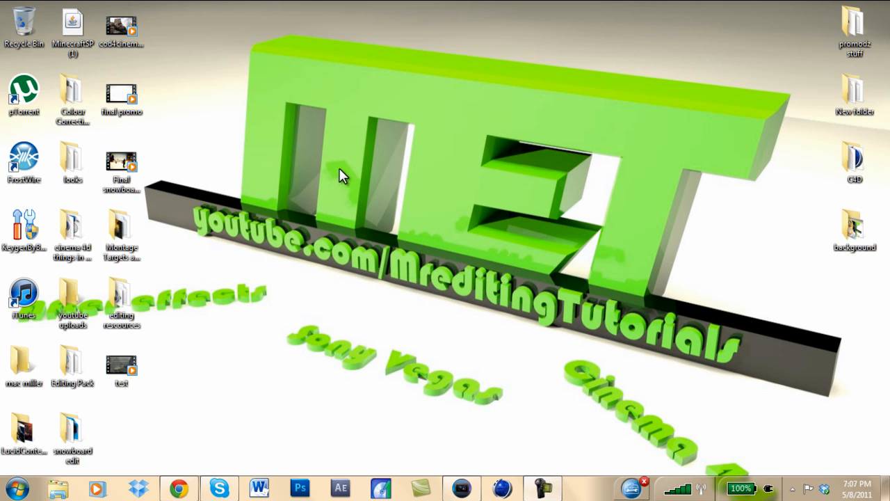
{"action": "left_click_drag", "start_coordinate": [748, 108], "coordinate": [714, 115]}
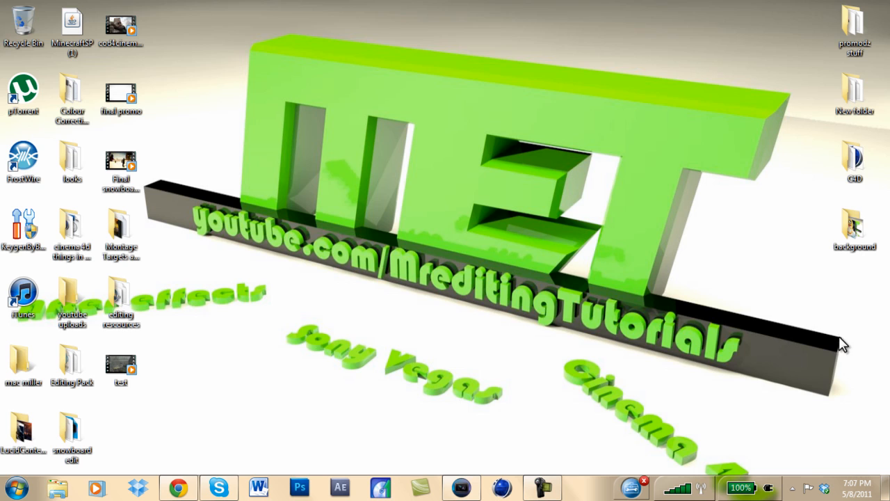
{"action": "left_click_drag", "start_coordinate": [834, 358], "coordinate": [238, 220]}
Switch to Vegas Pro, return the playhead to the start and apply the "youtube HD" project video template
{"action": "left_click", "coordinate": [461, 489]}
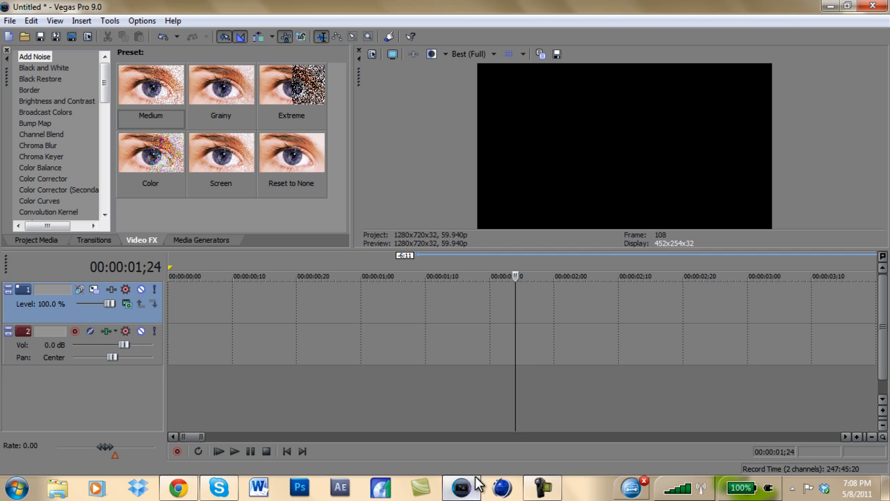
{"action": "left_click", "coordinate": [286, 451]}
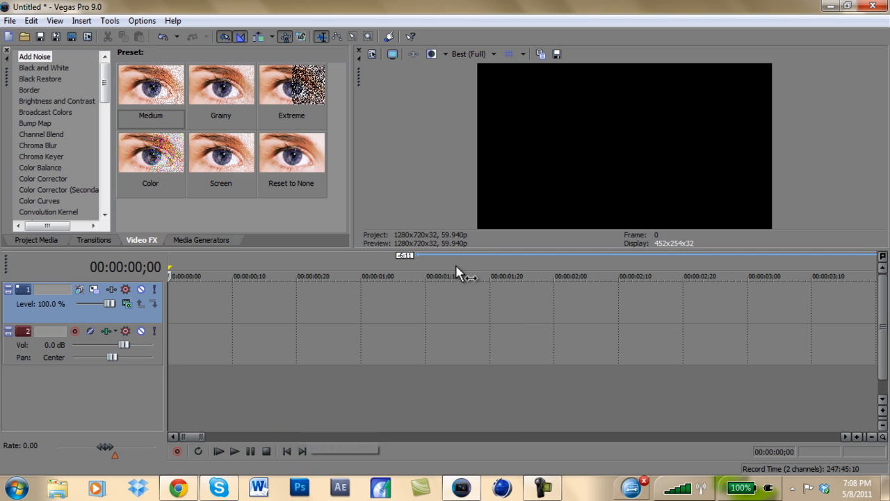
{"action": "left_click", "coordinate": [372, 53]}
{"action": "left_click", "coordinate": [513, 94]}
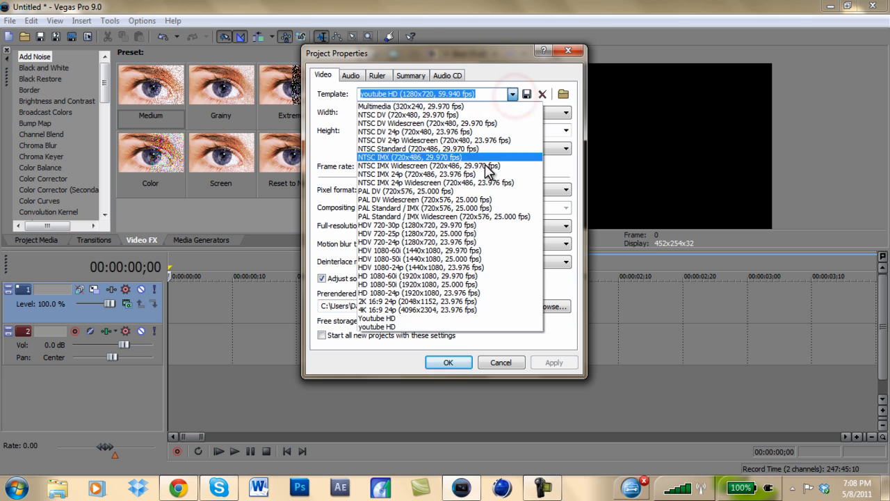
{"action": "left_click", "coordinate": [406, 327]}
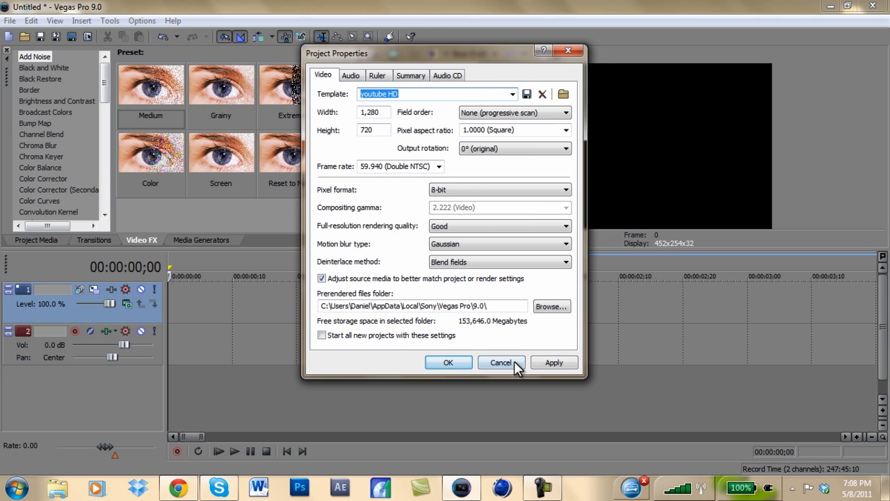
{"action": "left_click", "coordinate": [540, 361]}
{"action": "left_click", "coordinate": [446, 362]}
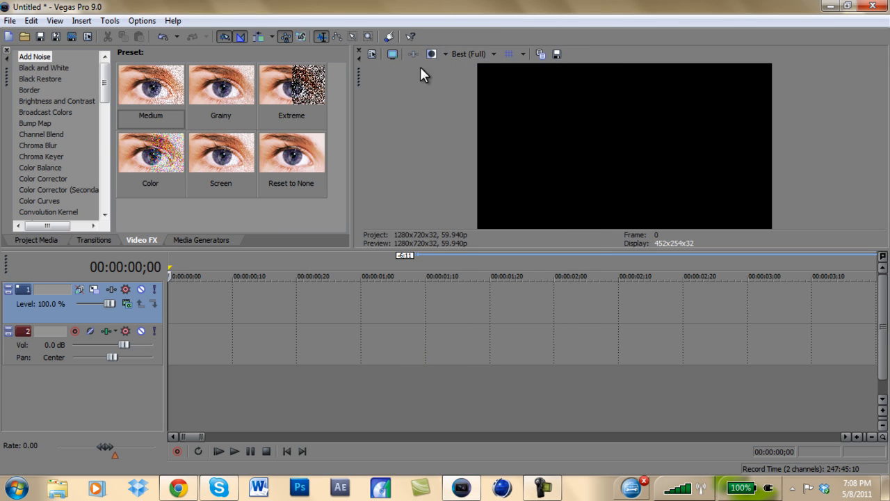
Enlarge the video preview area by shifting its dividers with the effects list and the timeline
{"action": "left_click_drag", "start_coordinate": [351, 171], "coordinate": [343, 171]}
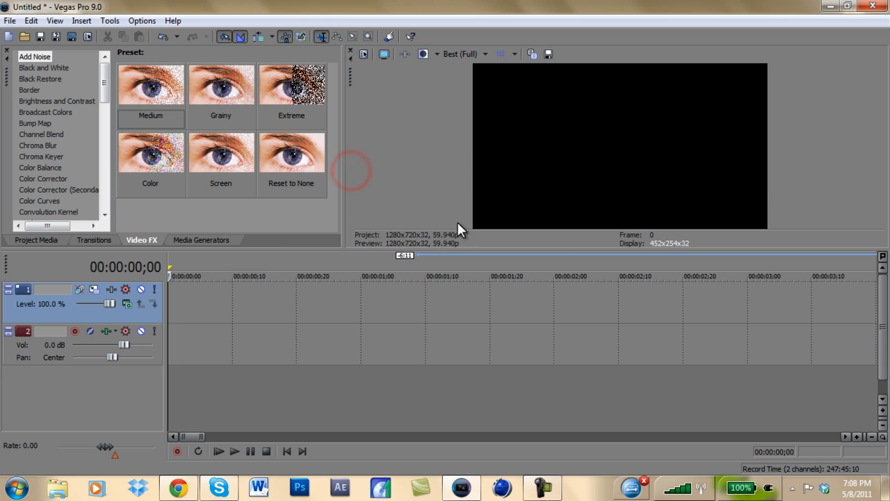
{"action": "left_click", "coordinate": [564, 251]}
{"action": "left_click_drag", "start_coordinate": [564, 256], "coordinate": [564, 266]}
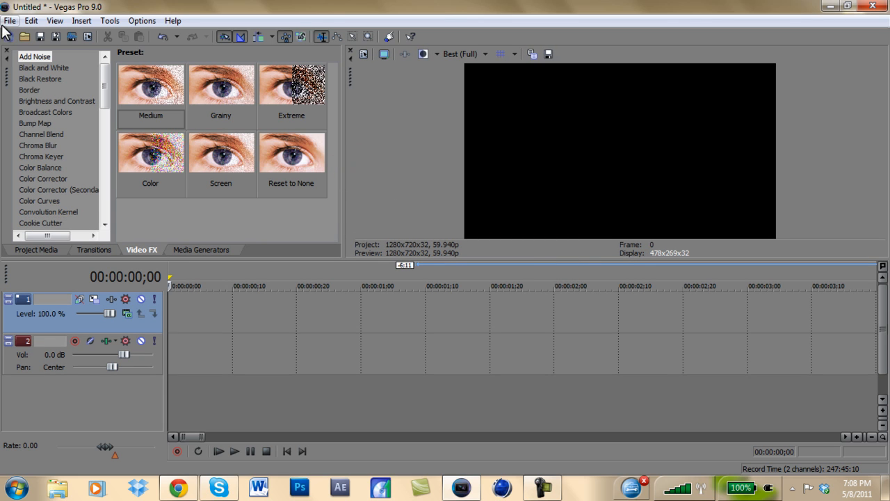
Open the gameplay clip quadFEED_HCHQ_Bog from the Gameplay folder onto the timeline
{"action": "left_click", "coordinate": [9, 20]}
{"action": "left_click", "coordinate": [26, 47]}
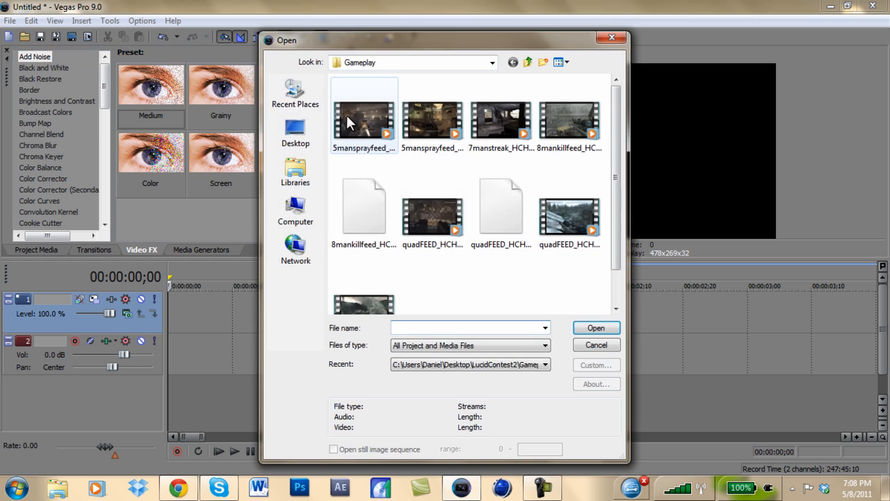
{"action": "left_click", "coordinate": [428, 219]}
{"action": "left_click", "coordinate": [595, 327]}
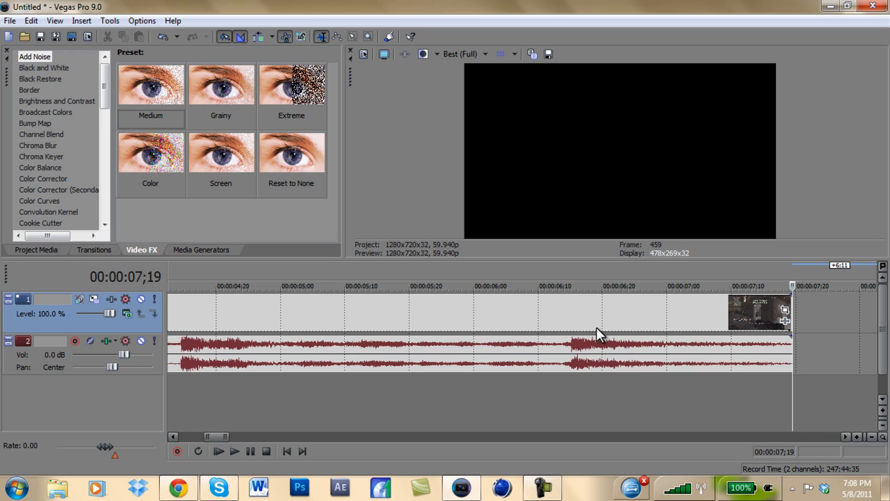
Split the gameplay clip at 00:00:01;00 (frame 60), where the player begins raising the scope
{"action": "left_click", "coordinate": [287, 451]}
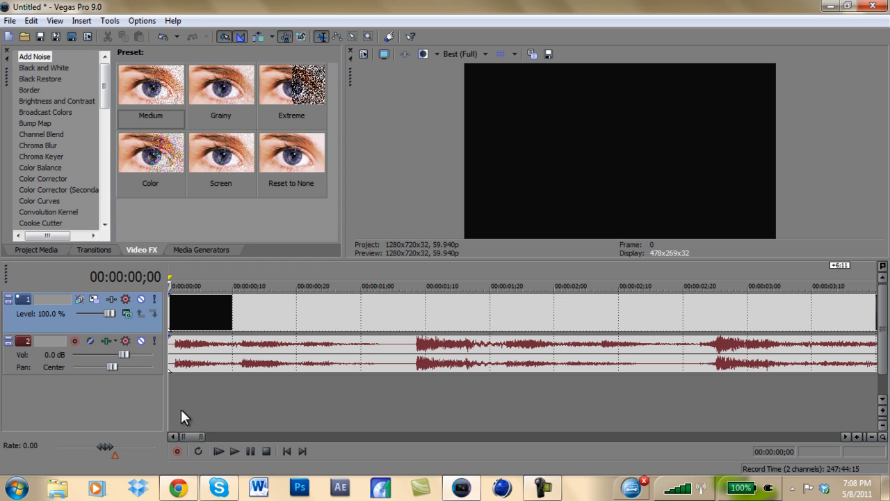
{"action": "left_click_drag", "start_coordinate": [168, 402], "coordinate": [313, 407]}
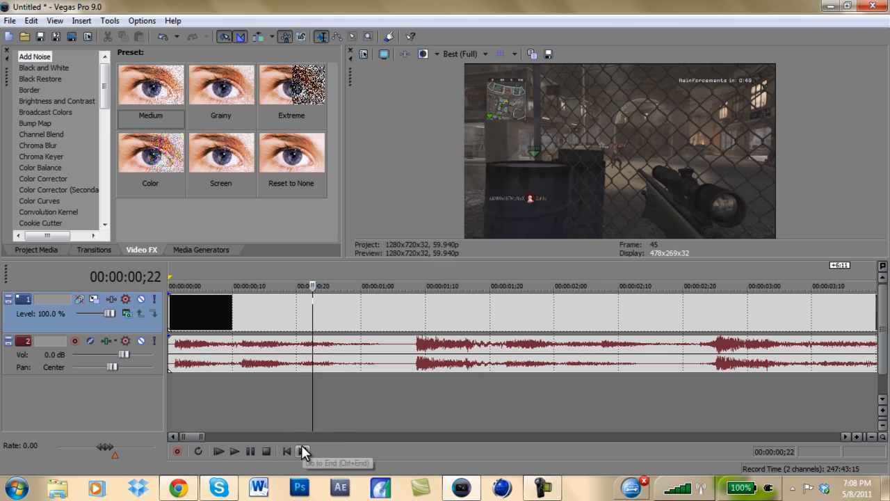
{"action": "key", "text": "Right"}
{"action": "key", "text": "Right"}
{"action": "key", "text": "Right"}
{"action": "key", "text": "Right"}
{"action": "key", "text": "Right"}
{"action": "key", "text": "Right"}
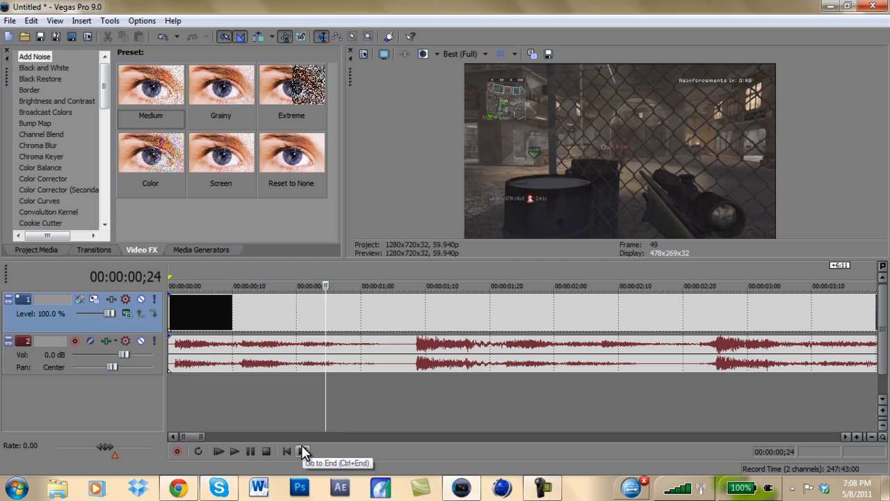
{"action": "key", "text": "Right"}
{"action": "key", "text": "Right"}
{"action": "key", "text": "Right"}
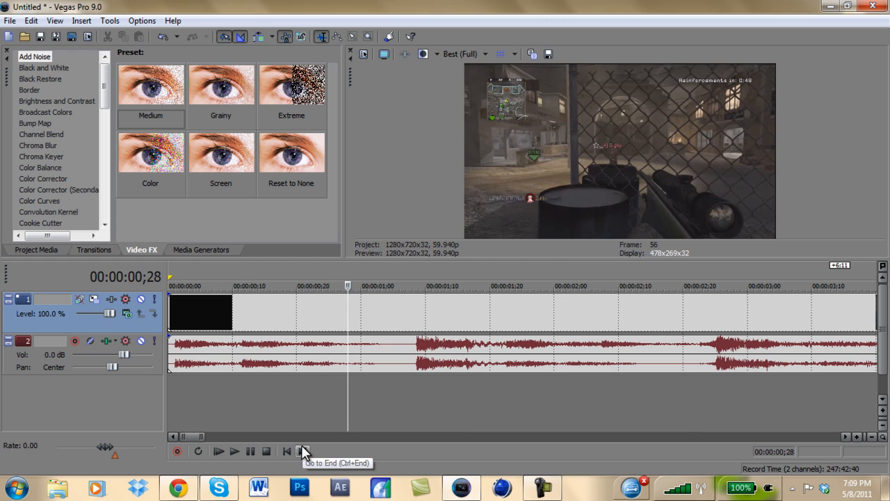
{"action": "key", "text": "Right"}
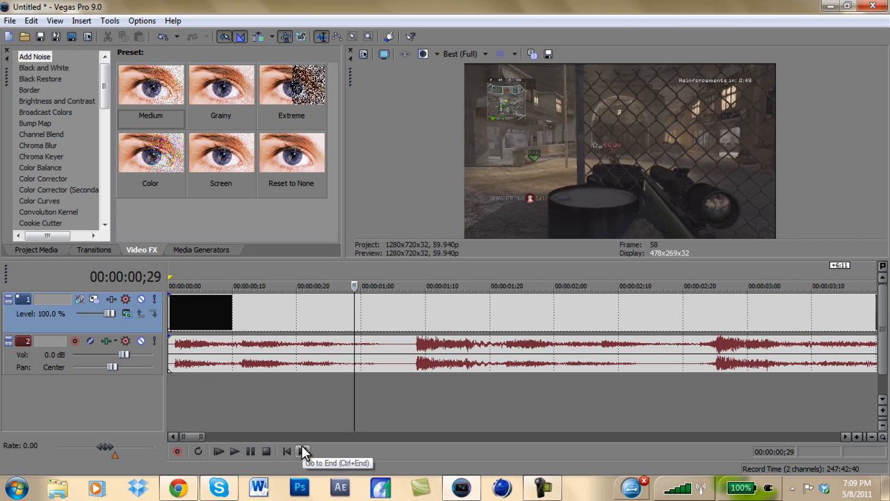
{"action": "key", "text": "Right"}
{"action": "key", "text": "Right"}
{"action": "key", "text": "Right"}
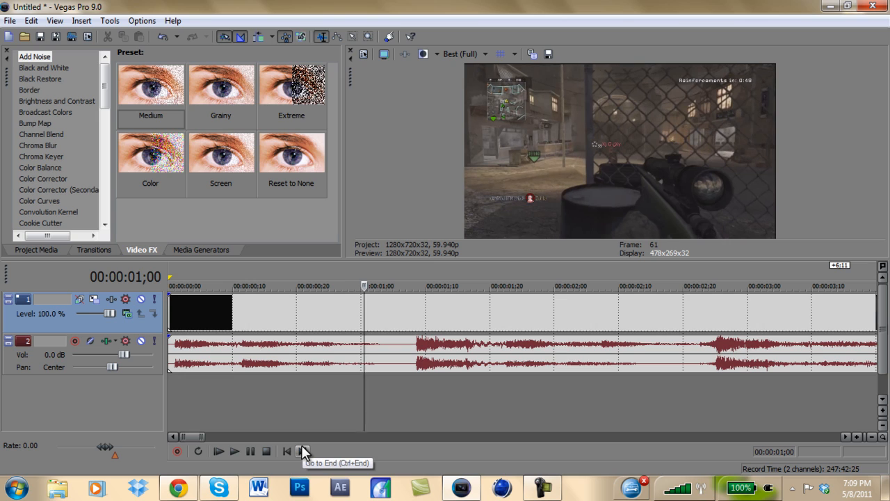
{"action": "key", "text": "Left"}
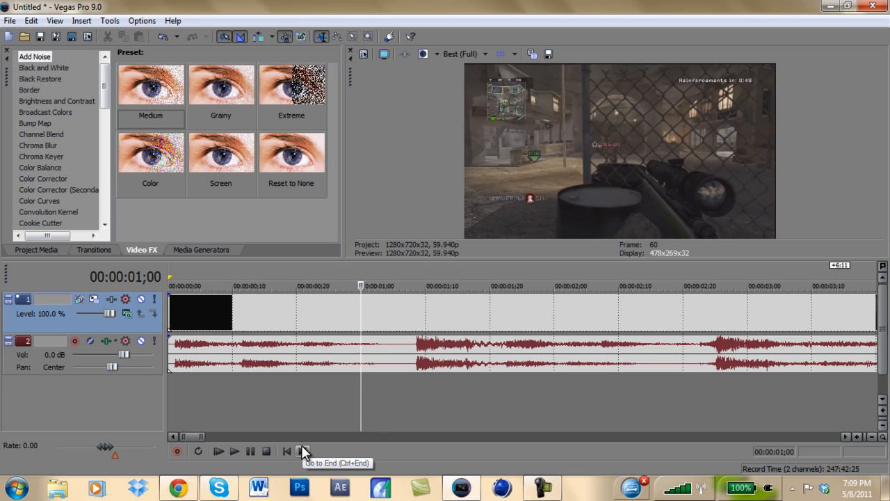
{"action": "key", "text": "s"}
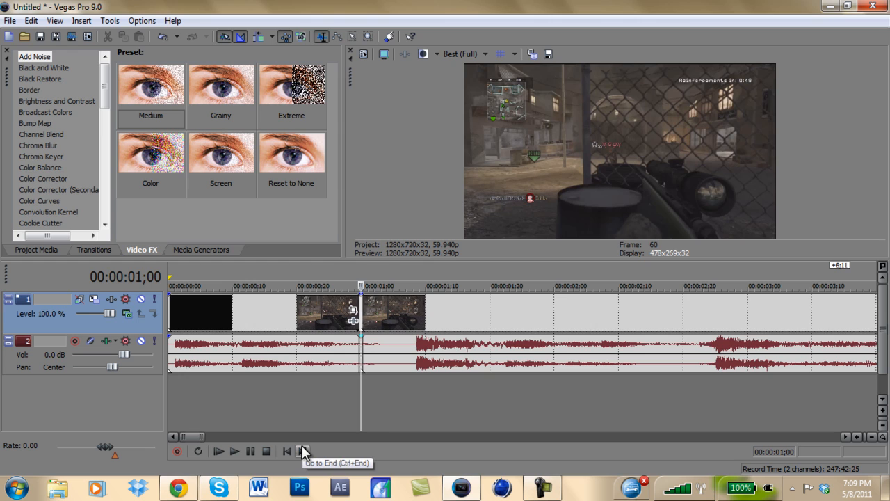
Split the gameplay clip again at 00:00:01;08 (frame 77), the last frame before the full scope view
{"action": "key", "text": "Right"}
{"action": "key", "text": "Right"}
{"action": "key", "text": "Right"}
{"action": "key", "text": "Right"}
{"action": "key", "text": "Right"}
{"action": "key", "text": "Right"}
{"action": "key", "text": "Right"}
{"action": "key", "text": "Right"}
{"action": "key", "text": "Right"}
{"action": "key", "text": "Right"}
{"action": "key", "text": "Right"}
{"action": "key", "text": "Right"}
{"action": "key", "text": "Right"}
{"action": "key", "text": "Right"}
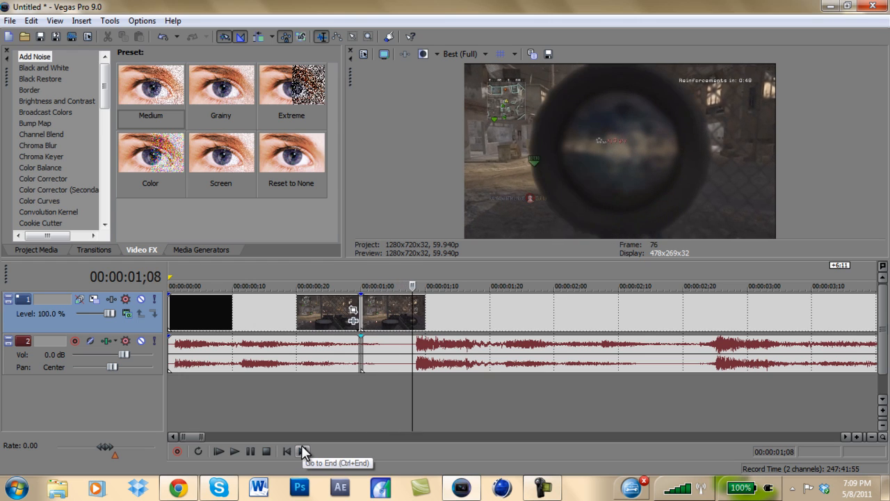
{"action": "key", "text": "Right"}
{"action": "key", "text": "Right"}
{"action": "key", "text": "Right"}
{"action": "key", "text": "Right"}
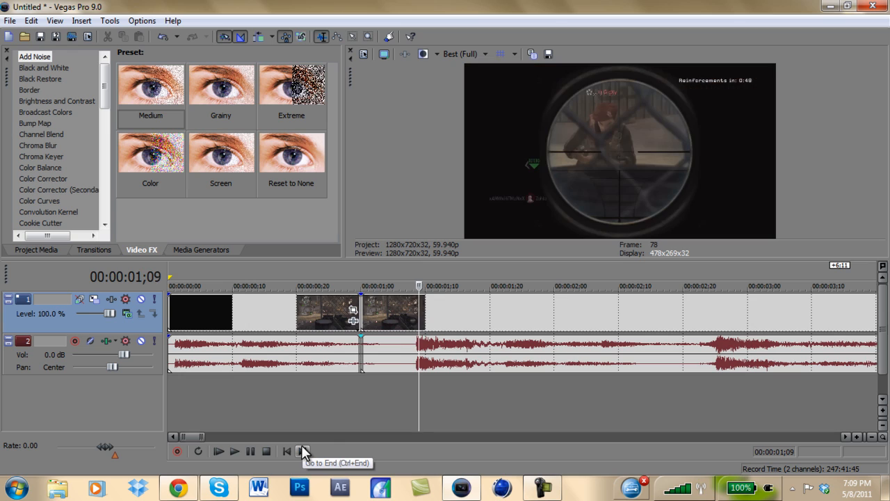
{"action": "key", "text": "Left"}
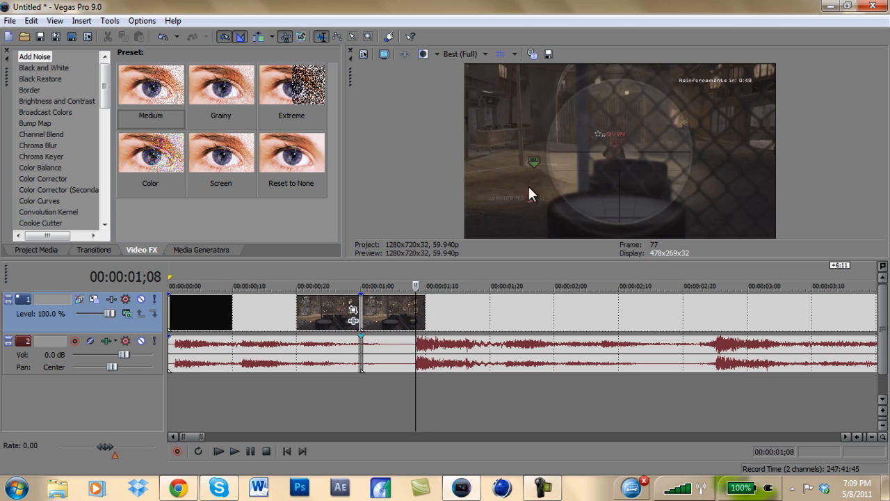
{"action": "key", "text": "Right"}
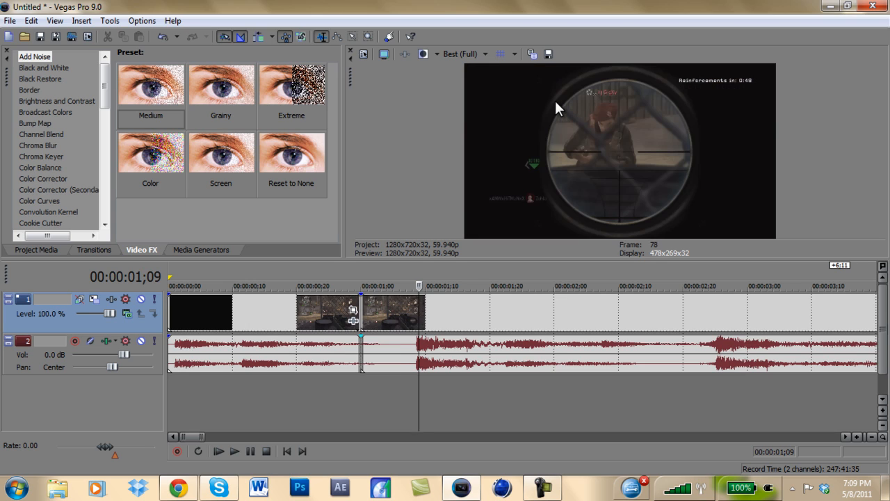
{"action": "key", "text": "Left"}
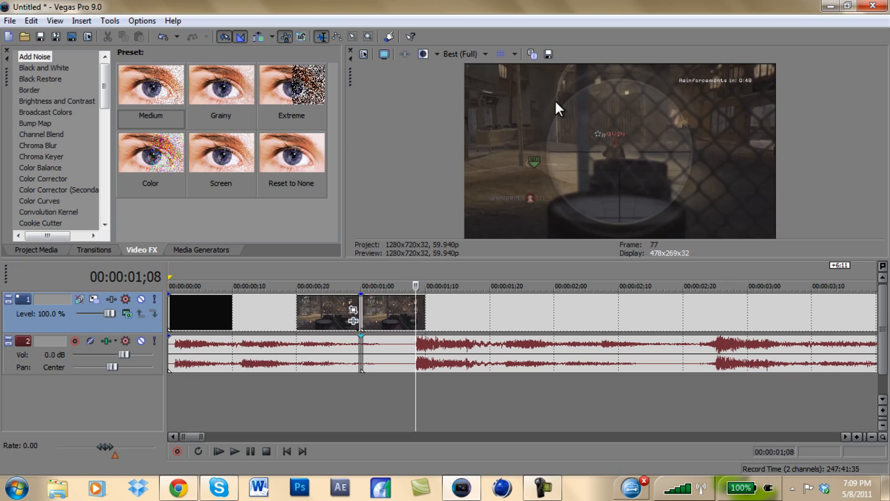
{"action": "key", "text": "ctrl+v"}
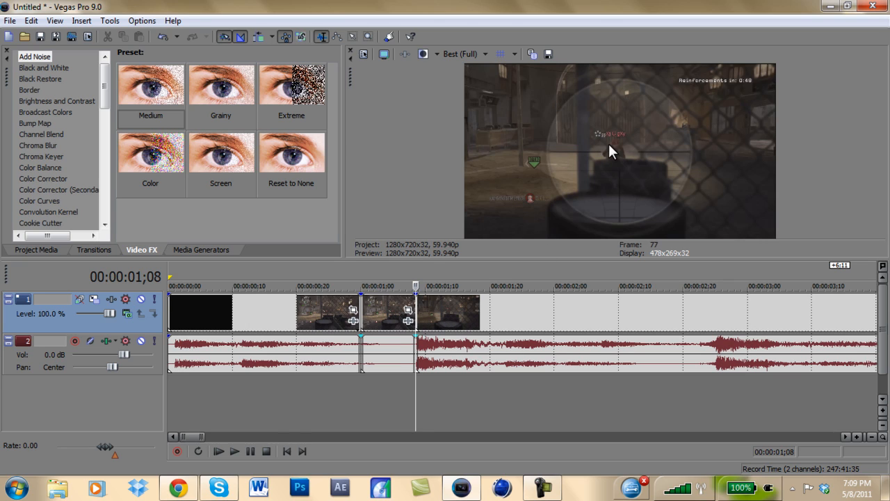
Move the playhead back to the first split at 00:00:01;00 (frame 60)
{"action": "key", "text": "Left"}
{"action": "key", "text": "Left"}
{"action": "key", "text": "Left"}
{"action": "key", "text": "Left"}
{"action": "key", "text": "Left"}
{"action": "key", "text": "Left"}
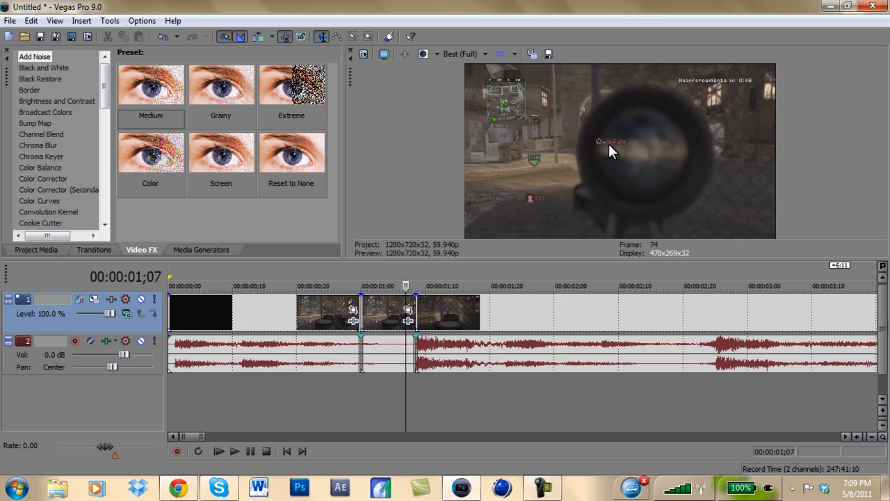
{"action": "key", "text": "Left"}
{"action": "key", "text": "Left"}
{"action": "key", "text": "Left"}
{"action": "key", "text": "Left"}
{"action": "key", "text": "Left"}
{"action": "key", "text": "Left"}
{"action": "key", "text": "Left"}
{"action": "key", "text": "Left"}
{"action": "key", "text": "Left"}
{"action": "key", "text": "Left"}
{"action": "key", "text": "Left"}
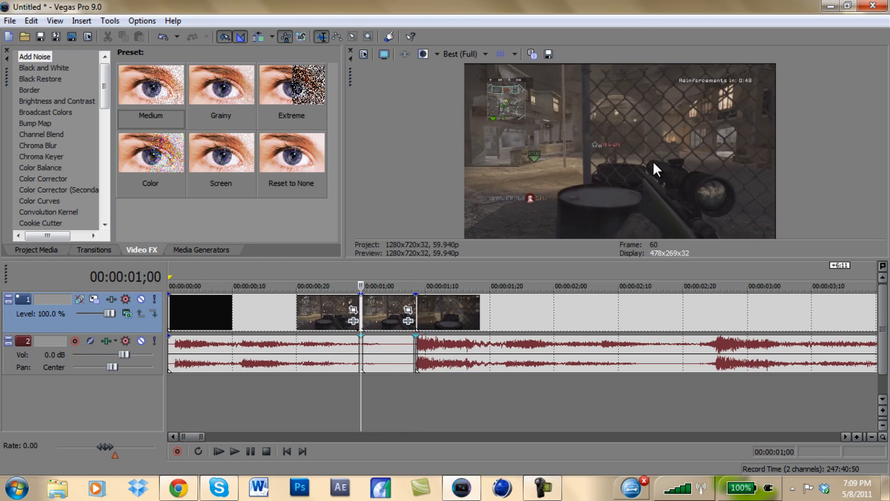
Add the Sony Cookie Cutter effect to the short video segment between the two splits
{"action": "left_click", "coordinate": [142, 250]}
{"action": "left_click", "coordinate": [49, 222]}
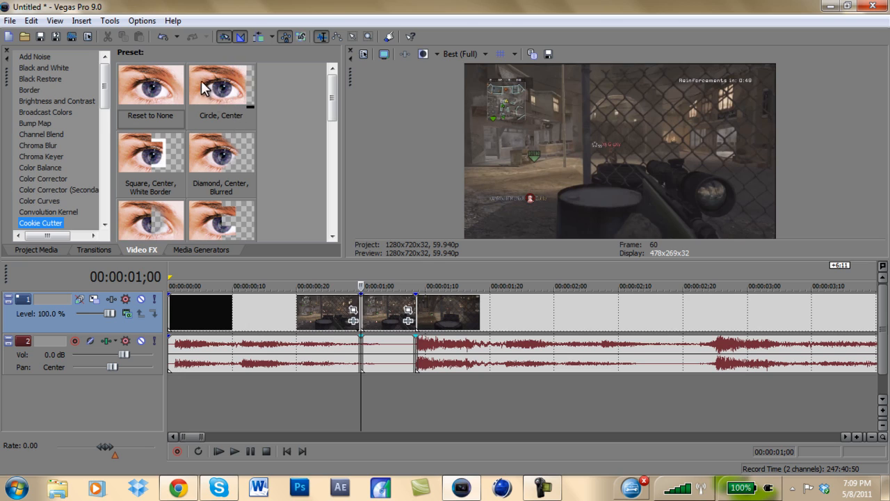
{"action": "left_click", "coordinate": [411, 324]}
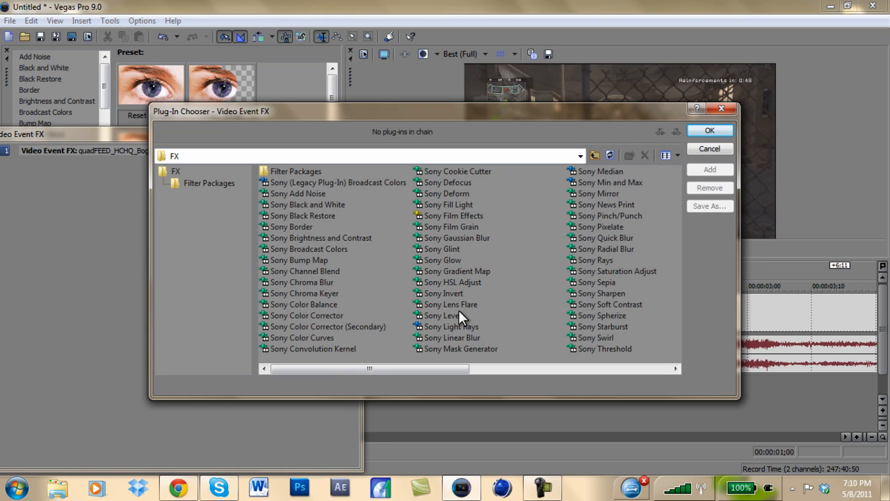
{"action": "left_click", "coordinate": [463, 170]}
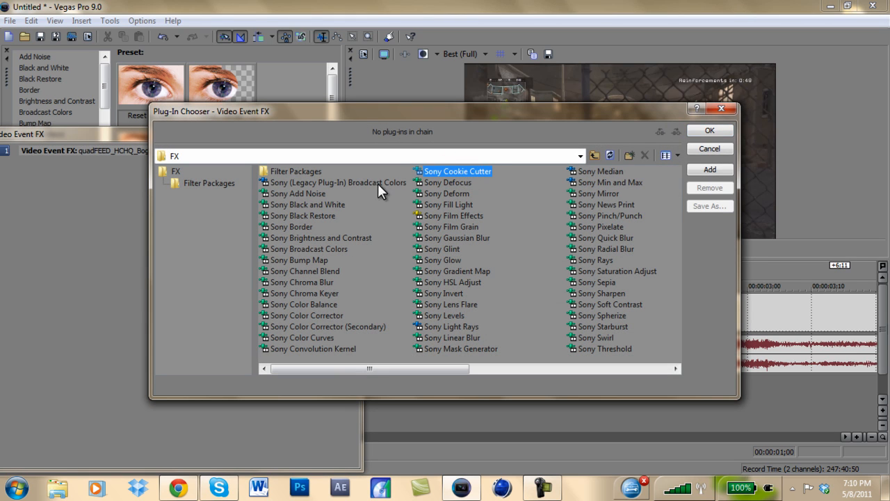
{"action": "left_click", "coordinate": [712, 169]}
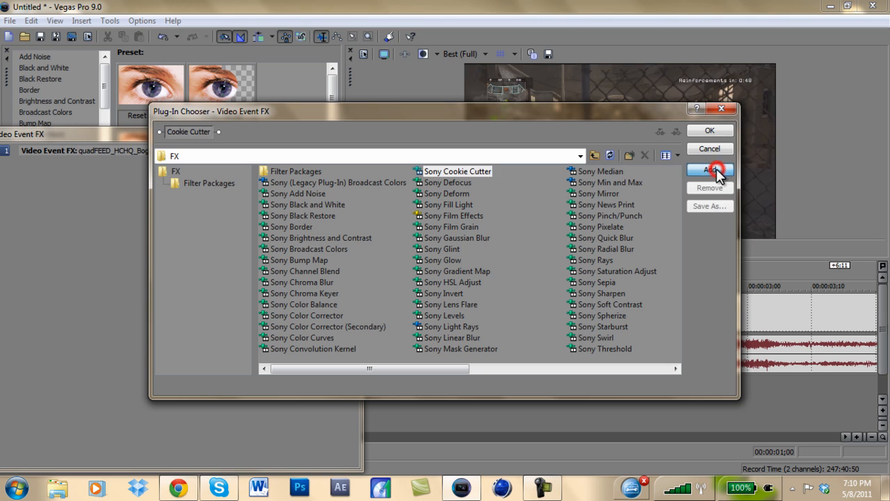
{"action": "left_click", "coordinate": [708, 130]}
Reposition the Video Event FX window and expand its lower area to expose the Cookie Cutter keyframe timeline
{"action": "left_click_drag", "start_coordinate": [238, 137], "coordinate": [279, 104]}
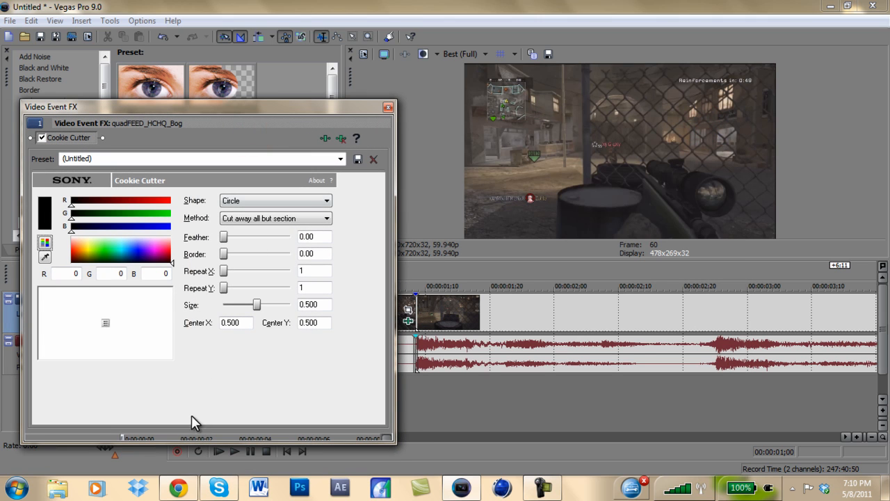
{"action": "left_click_drag", "start_coordinate": [196, 436], "coordinate": [213, 396]}
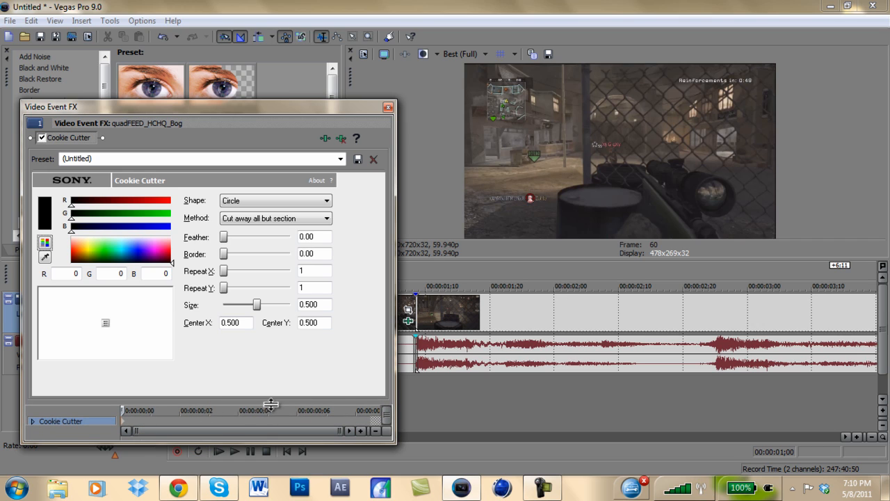
{"action": "left_click", "coordinate": [294, 399]}
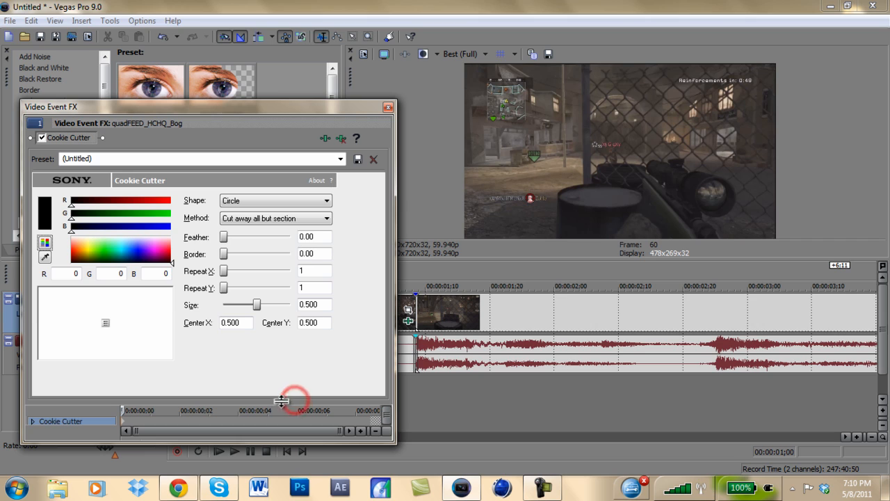
{"action": "left_click", "coordinate": [272, 402]}
{"action": "mouse_move", "coordinate": [271, 402]}
{"action": "left_mouse_down"}
{"action": "mouse_move", "coordinate": [266, 430]}
{"action": "mouse_move", "coordinate": [272, 398]}
{"action": "left_mouse_up"}
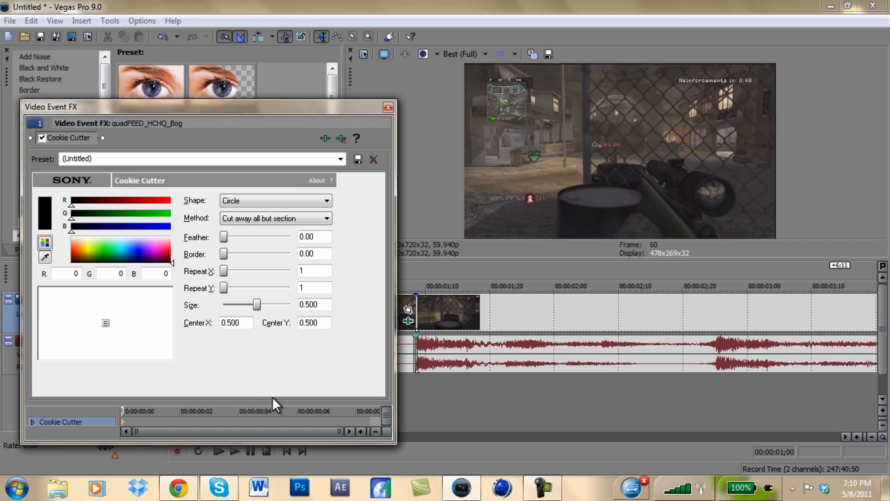
Move the Cookie Cutter keyframe cursor slightly past the segment's start, to frame 61
{"action": "left_click", "coordinate": [123, 409]}
{"action": "left_click", "coordinate": [122, 410]}
{"action": "left_click_drag", "start_coordinate": [127, 408], "coordinate": [130, 409]}
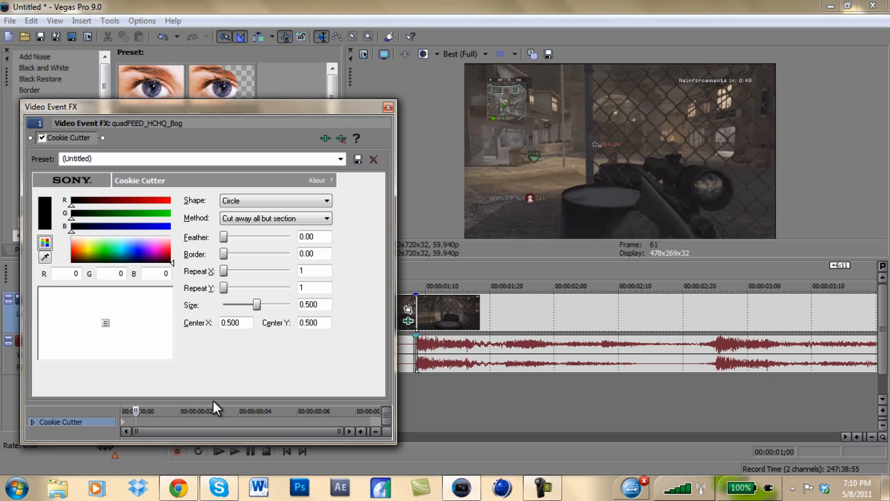
Enlarge the keyframe area to reveal its controls and add a Cookie Cutter keyframe at frame 61
{"action": "left_click_drag", "start_coordinate": [213, 401], "coordinate": [211, 382]}
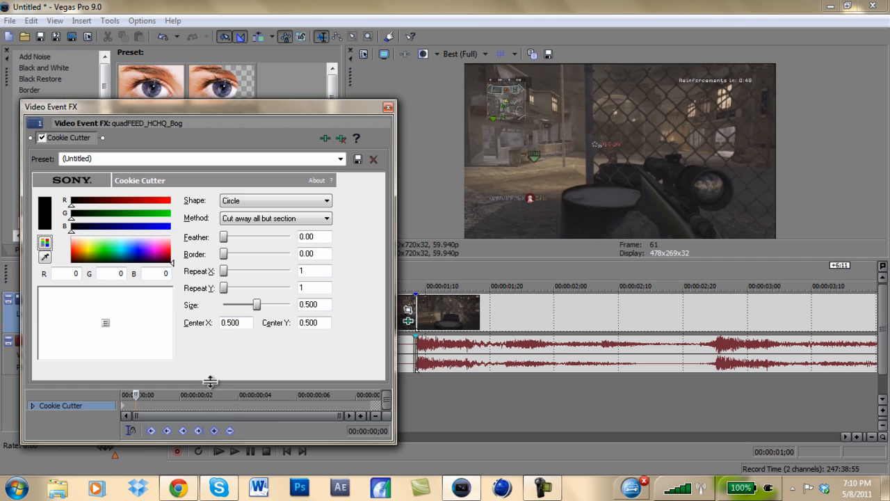
{"action": "left_click", "coordinate": [213, 430]}
Move the keyframe cursor to frame 76 near the segment's end and set the Cookie Cutter circle's size there to 0.200
{"action": "left_click_drag", "start_coordinate": [135, 394], "coordinate": [376, 395]}
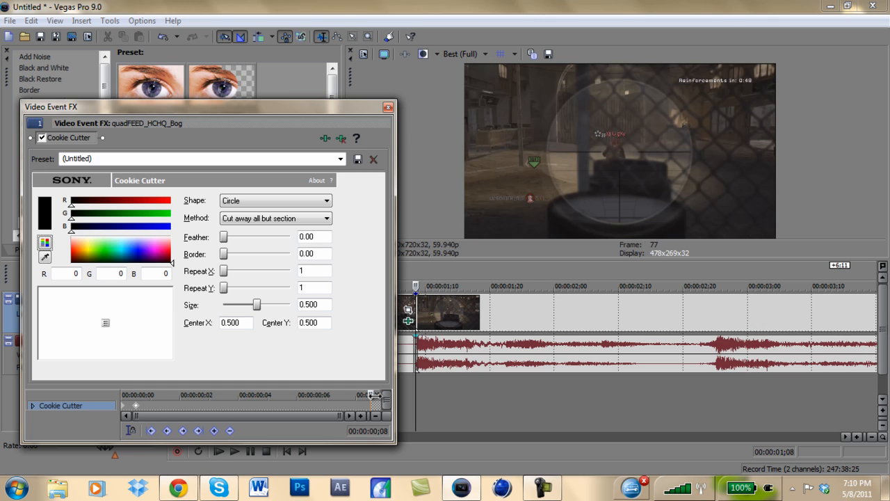
{"action": "left_click_drag", "start_coordinate": [364, 394], "coordinate": [359, 394]}
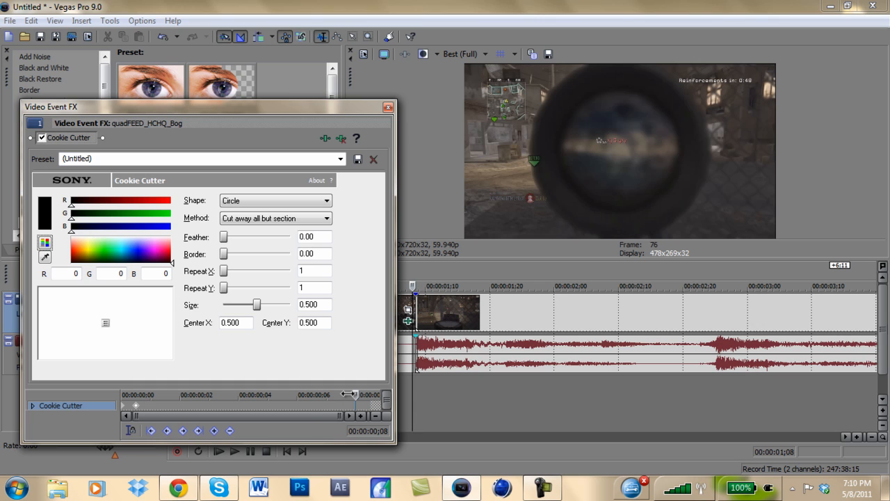
{"action": "left_click_drag", "start_coordinate": [257, 304], "coordinate": [254, 312]}
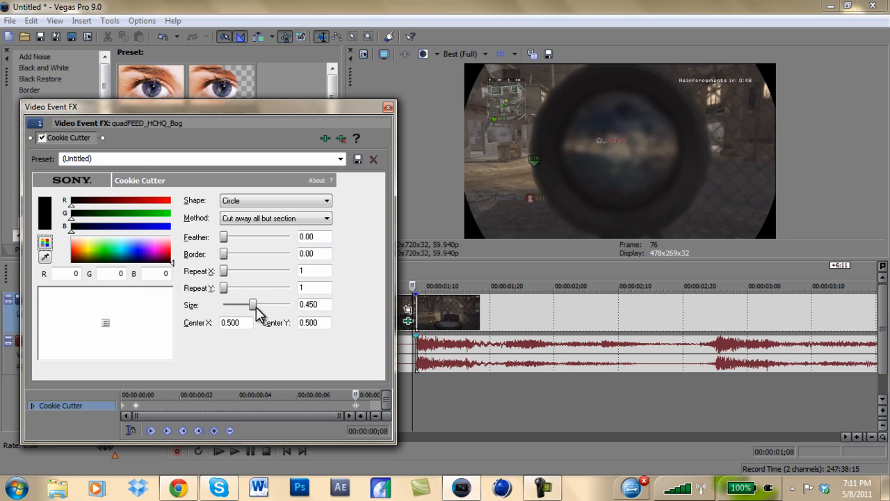
{"action": "left_click_drag", "start_coordinate": [257, 313], "coordinate": [267, 313]}
{"action": "left_click", "coordinate": [317, 309]}
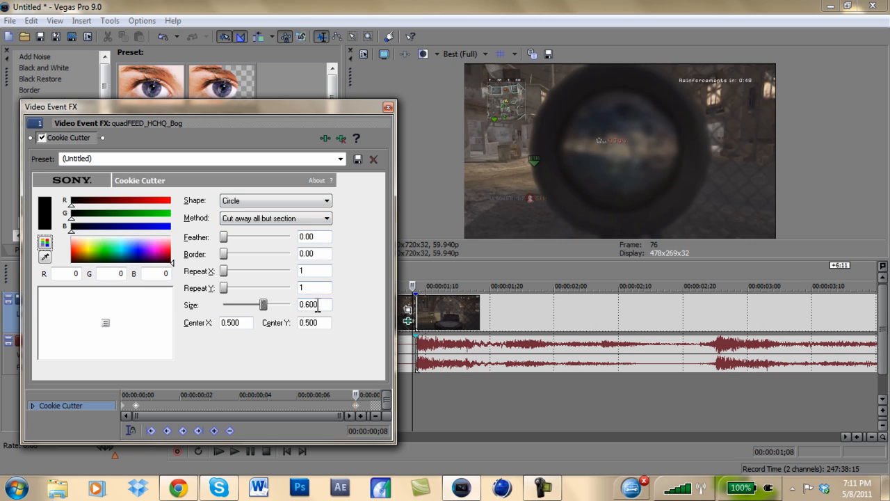
{"action": "left_click_drag", "start_coordinate": [263, 311], "coordinate": [234, 314]}
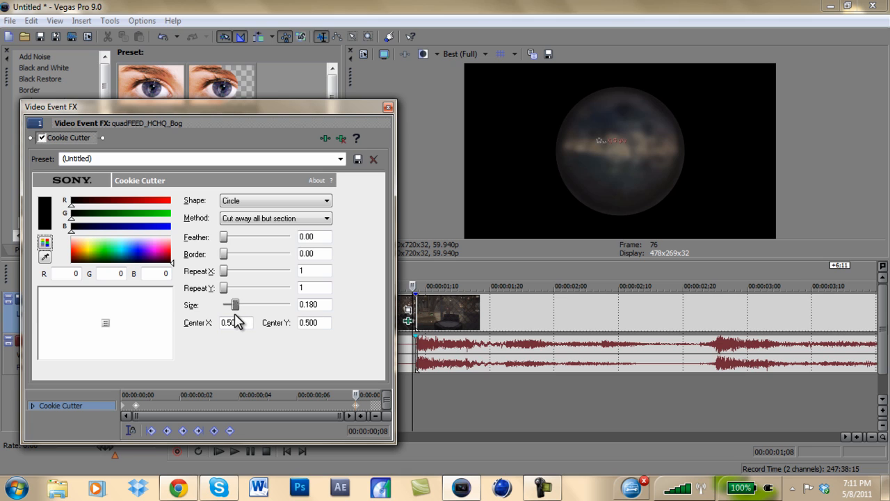
{"action": "left_click", "coordinate": [353, 394]}
{"action": "mouse_move", "coordinate": [358, 393]}
{"action": "left_mouse_down"}
{"action": "mouse_move", "coordinate": [368, 394]}
{"action": "mouse_move", "coordinate": [359, 394]}
{"action": "left_mouse_up"}
{"action": "left_click_drag", "start_coordinate": [234, 304], "coordinate": [237, 304]}
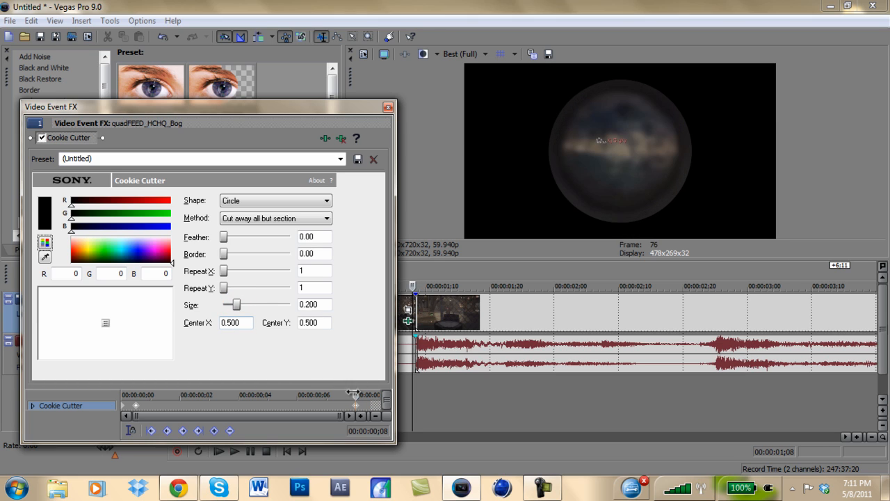
Step the cursor back one frame to compare, and delete the Cookie Cutter keyframe at frame 76
{"action": "mouse_move", "coordinate": [359, 393]}
{"action": "left_mouse_down"}
{"action": "mouse_move", "coordinate": [368, 393]}
{"action": "mouse_move", "coordinate": [342, 395]}
{"action": "left_mouse_up"}
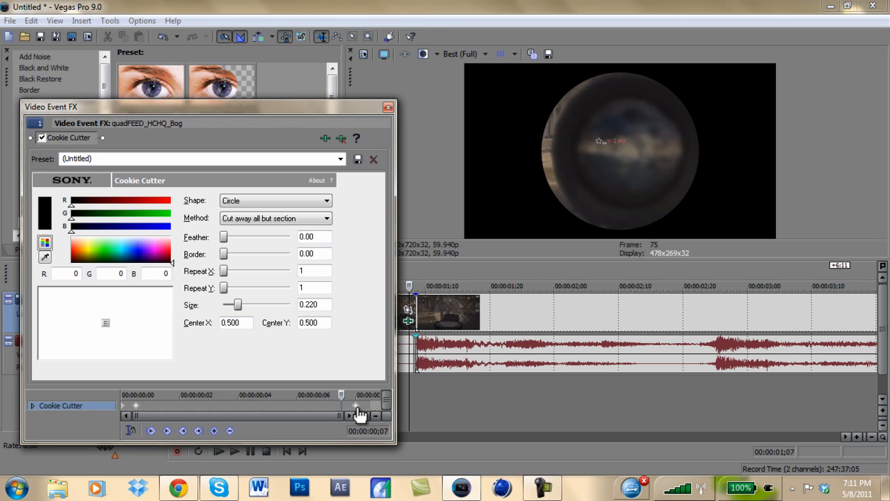
{"action": "left_click", "coordinate": [356, 407]}
{"action": "key", "text": "Delete"}
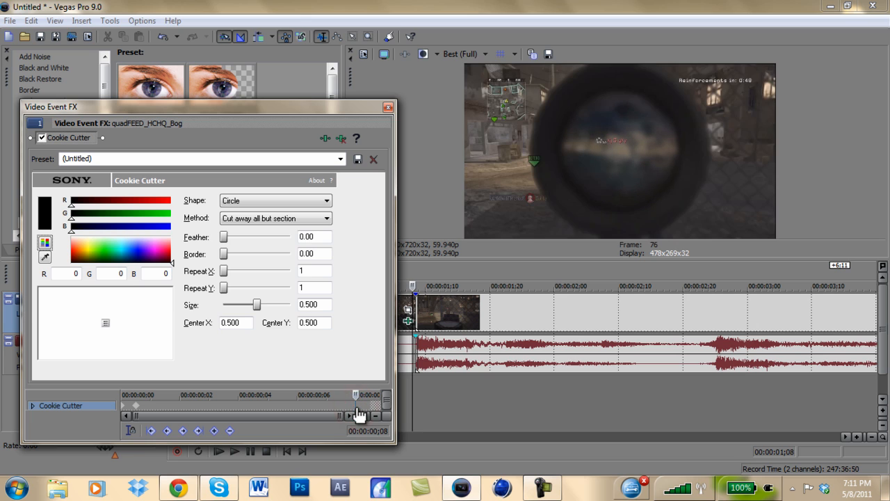
Set the Cookie Cutter size to 0.180 at frame 76 so the circle fits inside the scope's rim
{"action": "mouse_move", "coordinate": [356, 394]}
{"action": "left_mouse_down"}
{"action": "mouse_move", "coordinate": [135, 388]}
{"action": "mouse_move", "coordinate": [370, 394]}
{"action": "mouse_move", "coordinate": [358, 394]}
{"action": "left_mouse_up"}
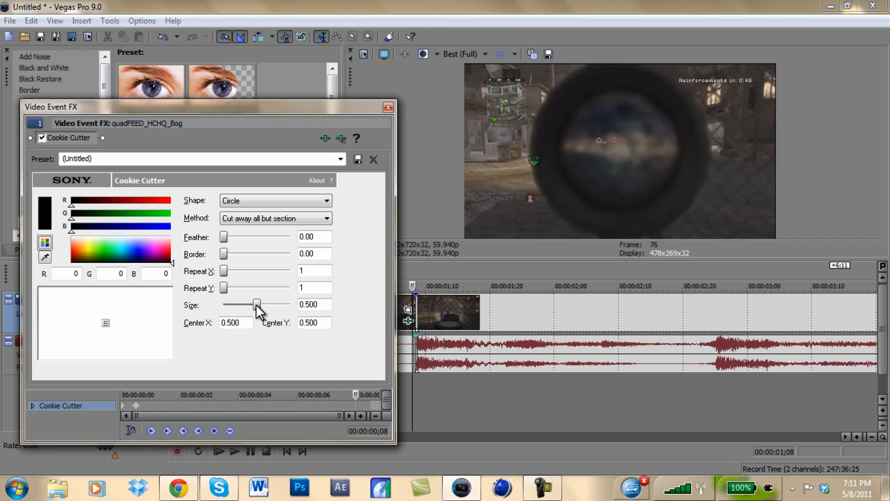
{"action": "left_click_drag", "start_coordinate": [256, 304], "coordinate": [249, 313]}
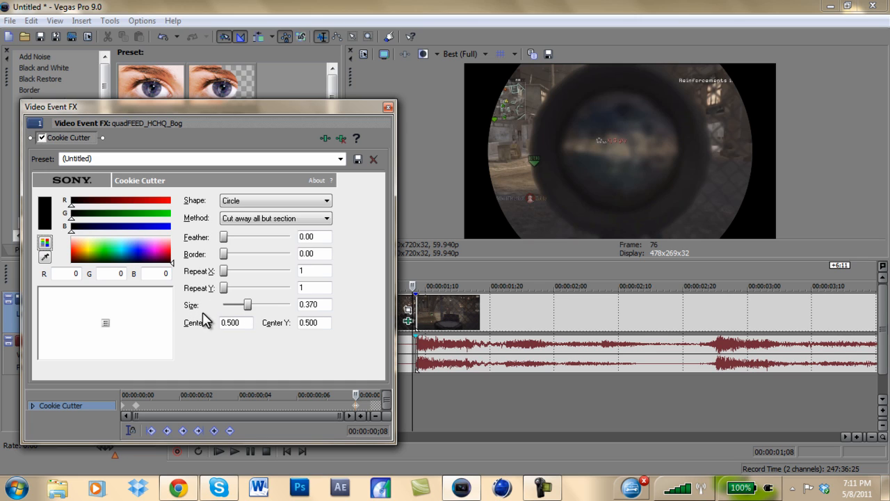
{"action": "left_click_drag", "start_coordinate": [249, 307], "coordinate": [234, 308]}
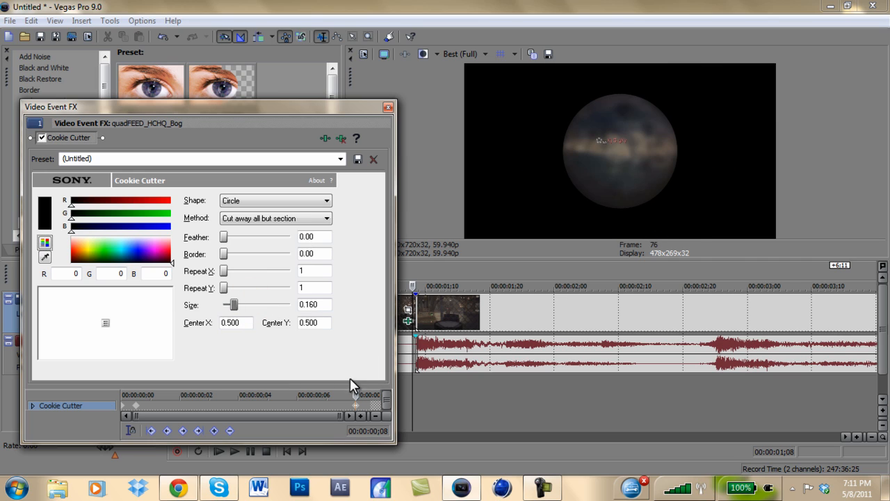
{"action": "left_click_drag", "start_coordinate": [358, 397], "coordinate": [361, 397]}
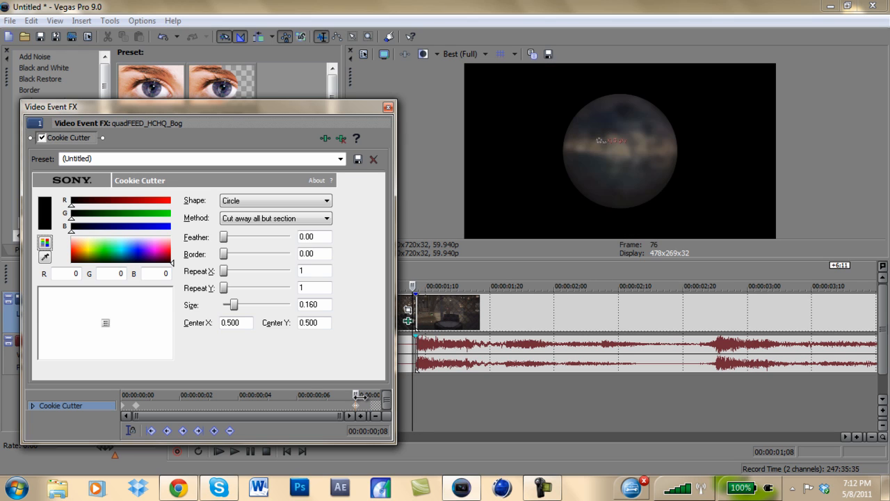
{"action": "left_click", "coordinate": [233, 304]}
{"action": "left_click_drag", "start_coordinate": [233, 304], "coordinate": [235, 303]}
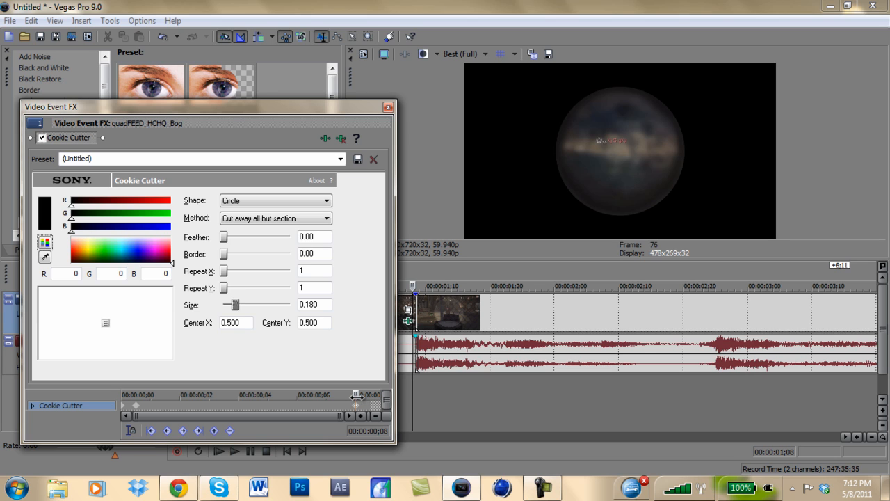
Return the keyframe cursor to the segment's start at frame 60 and close the Video Event FX window
{"action": "left_click_drag", "start_coordinate": [356, 395], "coordinate": [120, 407]}
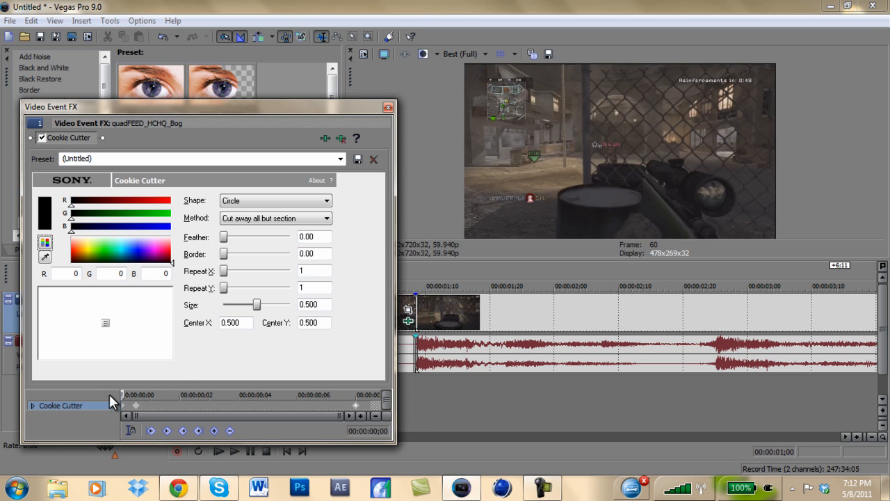
{"action": "left_click", "coordinate": [387, 108]}
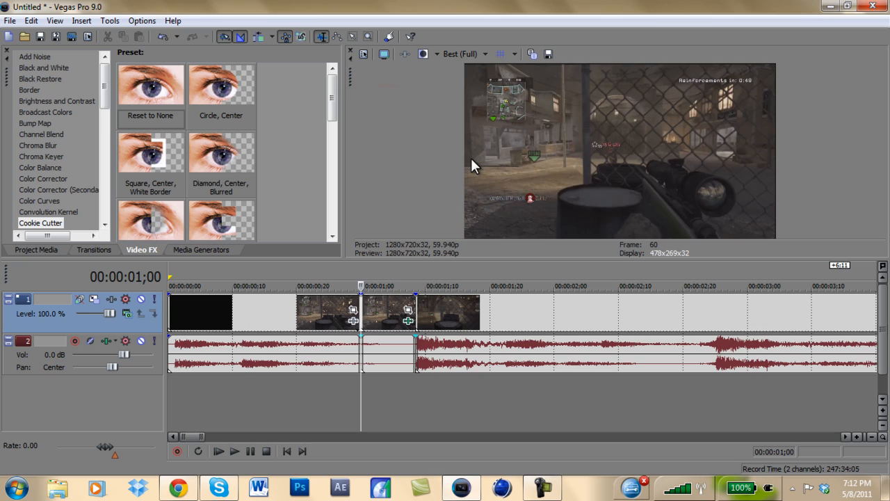